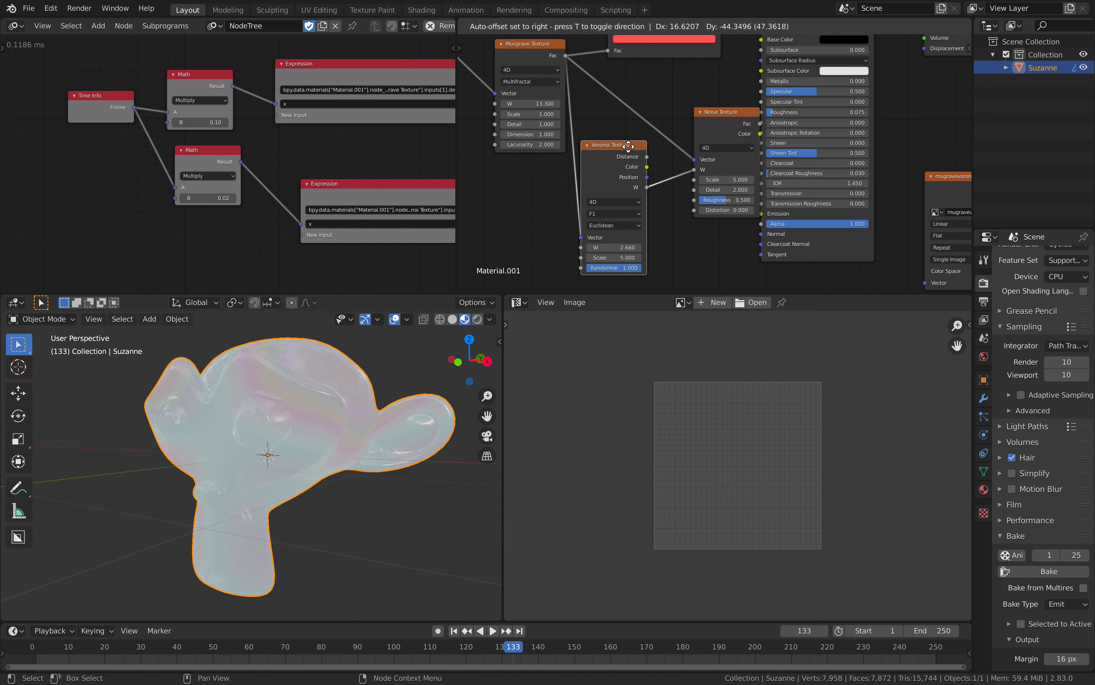
# Disconnect the Noise Texture's W input and link the Voronoi Texture's Color output to the Noise Texture's Vector input.
pyautogui.moveTo(698, 100); pyautogui.dragTo(705, 137, button='middle')
pyautogui.scroll(2, 655, 163)
pyautogui.moveTo(659, 180); pyautogui.dragTo(668, 139, button='middle')
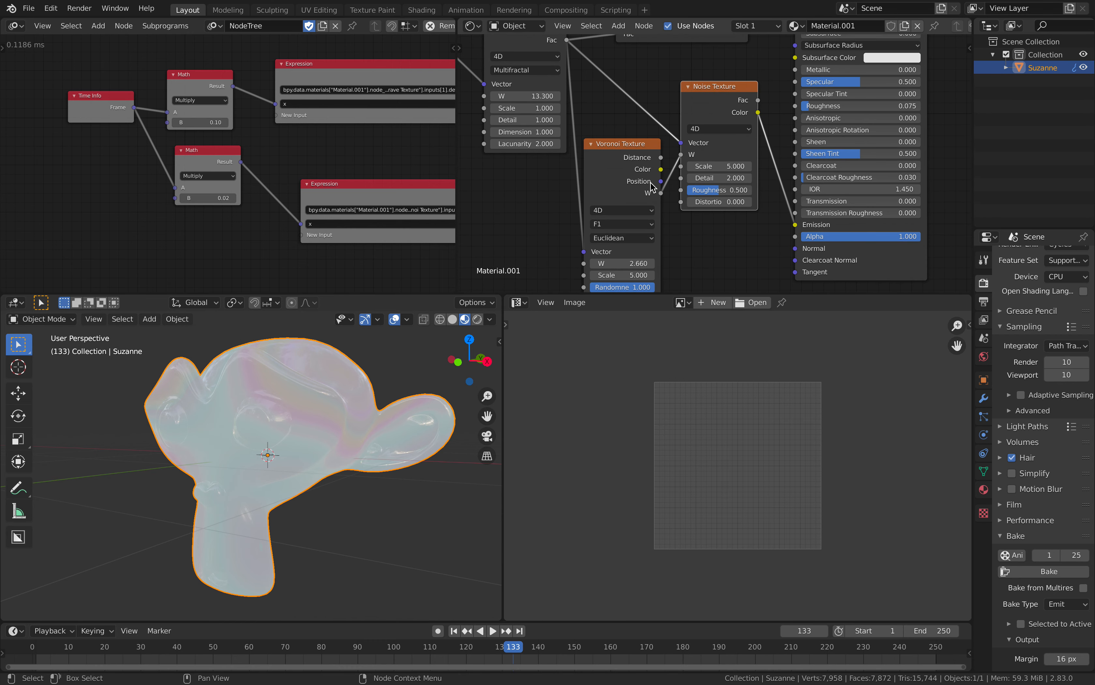
pyautogui.moveTo(636, 150); pyautogui.dragTo(681, 155)
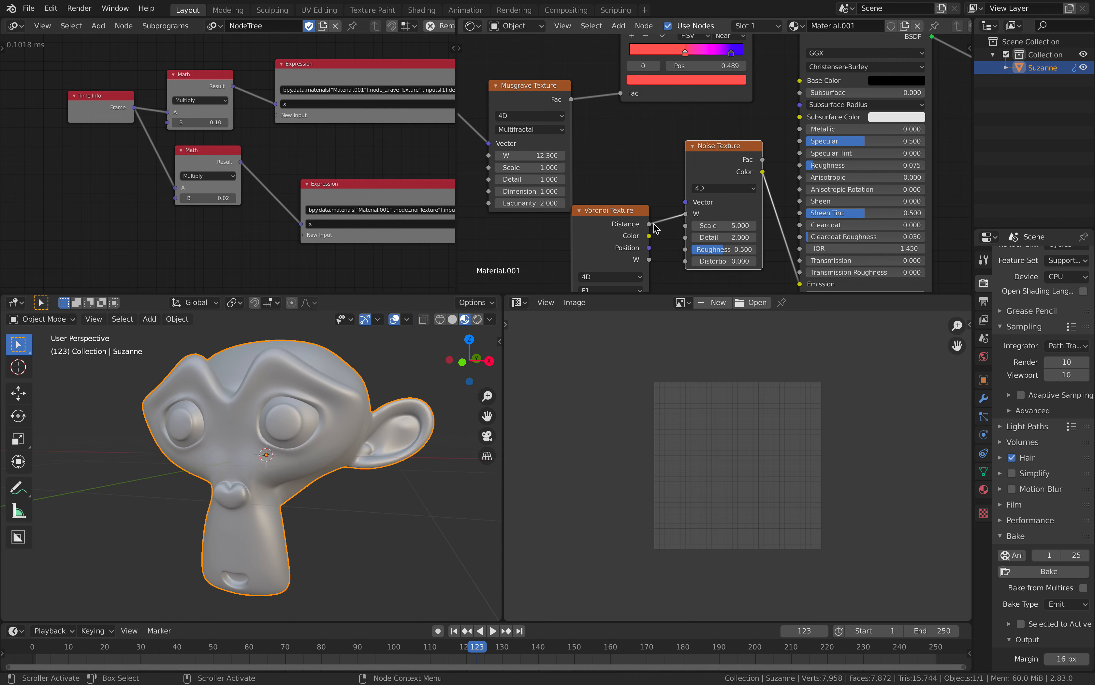
pyautogui.moveTo(686, 213); pyautogui.dragTo(666, 241)
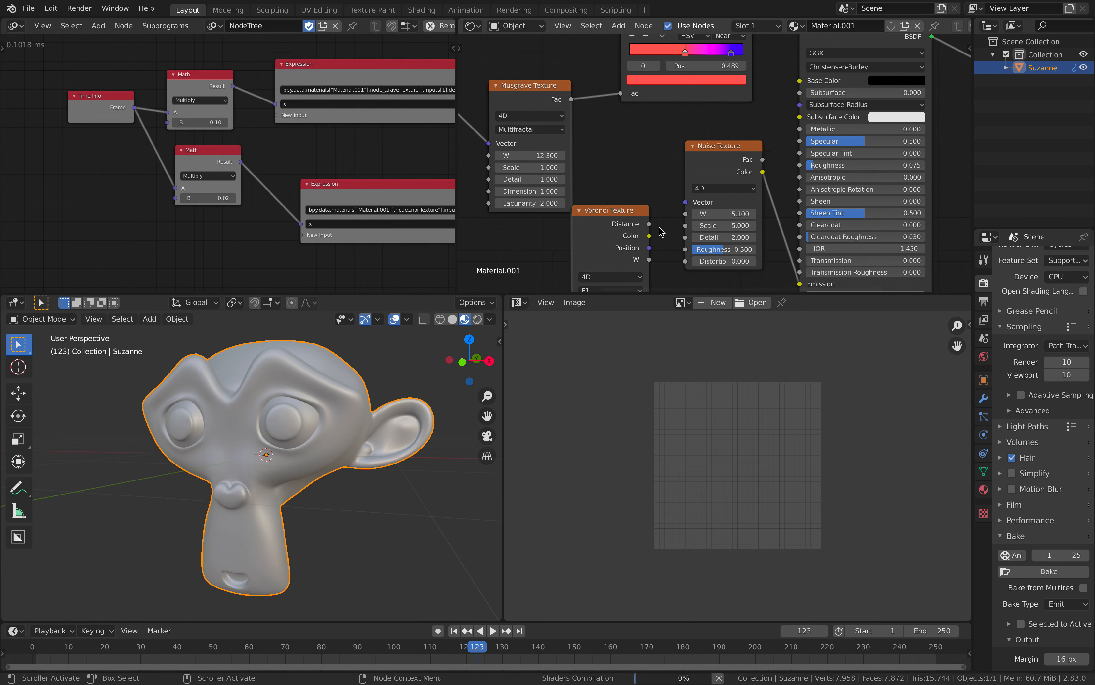
pyautogui.moveTo(649, 236); pyautogui.dragTo(685, 202)
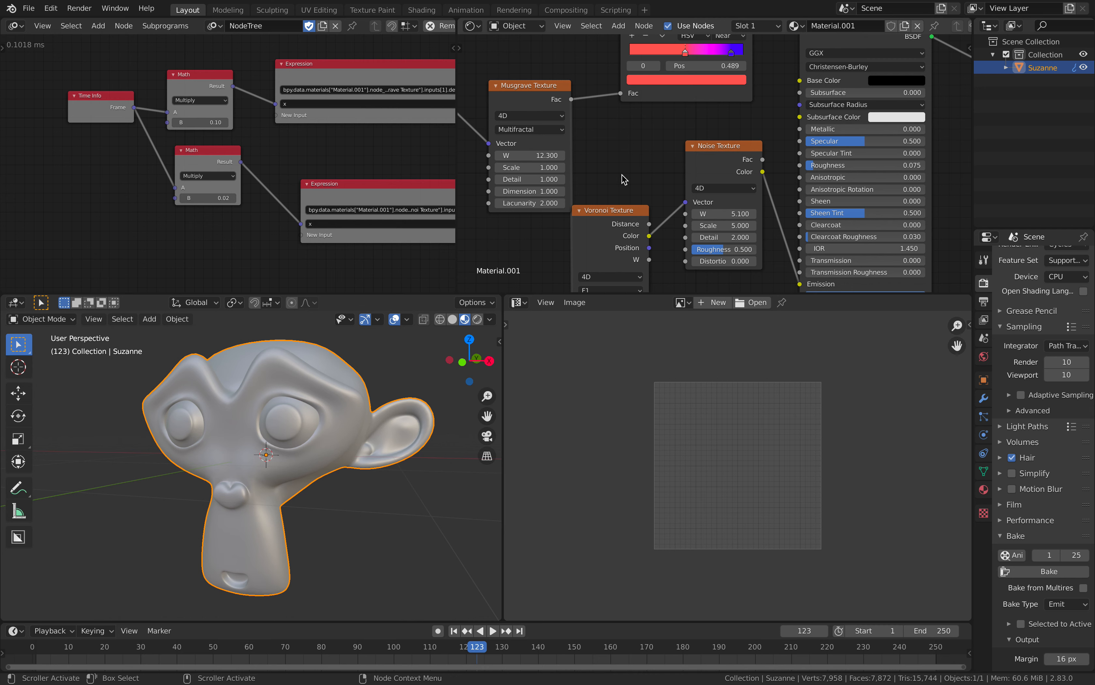
# Play the animation while viewing the monkey from the other side, and stop it.
pyautogui.press('space')
pyautogui.moveTo(254, 435); pyautogui.dragTo(348, 434, button='middle')
pyautogui.press('space')
# Move the Voronoi Texture node up between the Musgrave and Noise Texture nodes, and save the file.
pyautogui.moveTo(601, 210); pyautogui.dragTo(623, 139)
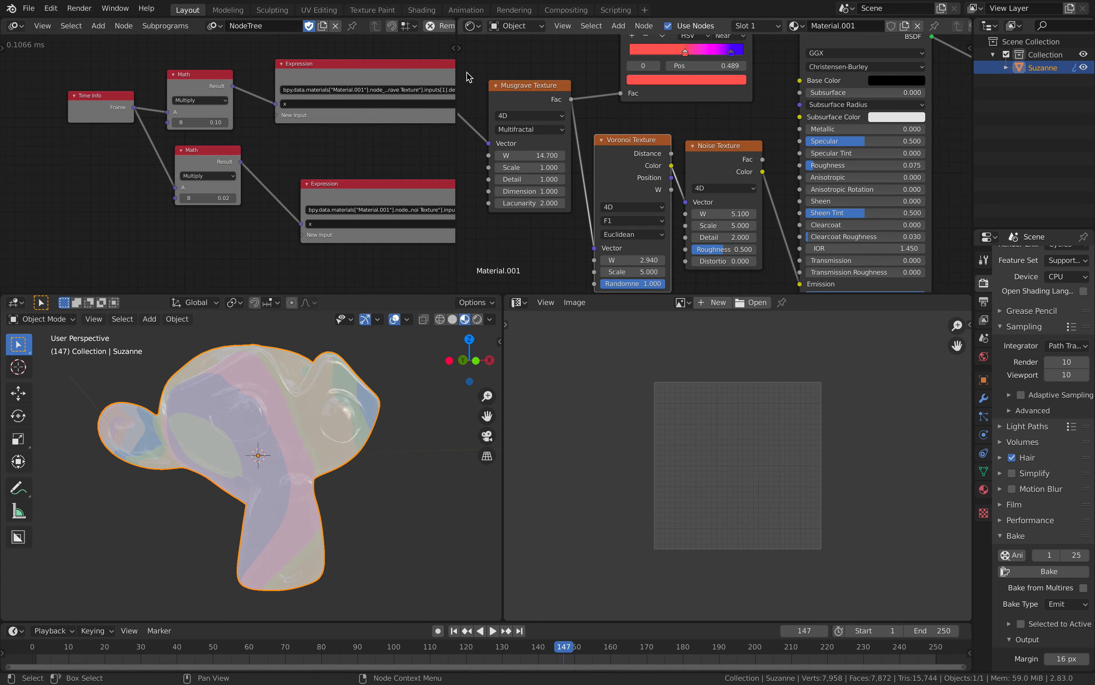
pyautogui.click(28, 8)
pyautogui.click(65, 97)
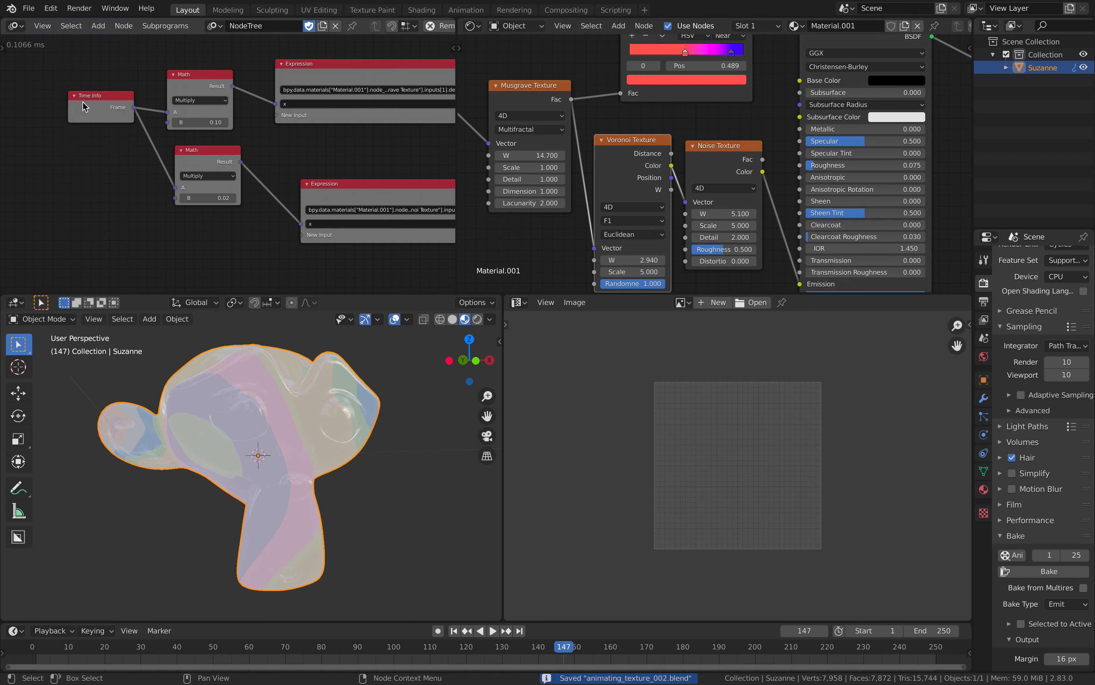
# Try different W values on the Voronoi Texture and Noise Texture nodes, about 11.94 and 16.8.
pyautogui.scroll(1, 656, 255)
pyautogui.moveTo(711, 210); pyautogui.dragTo(743, 210)
pyautogui.moveTo(711, 254); pyautogui.dragTo(727, 225, button='middle')
pyautogui.moveTo(647, 232); pyautogui.dragTo(684, 232)
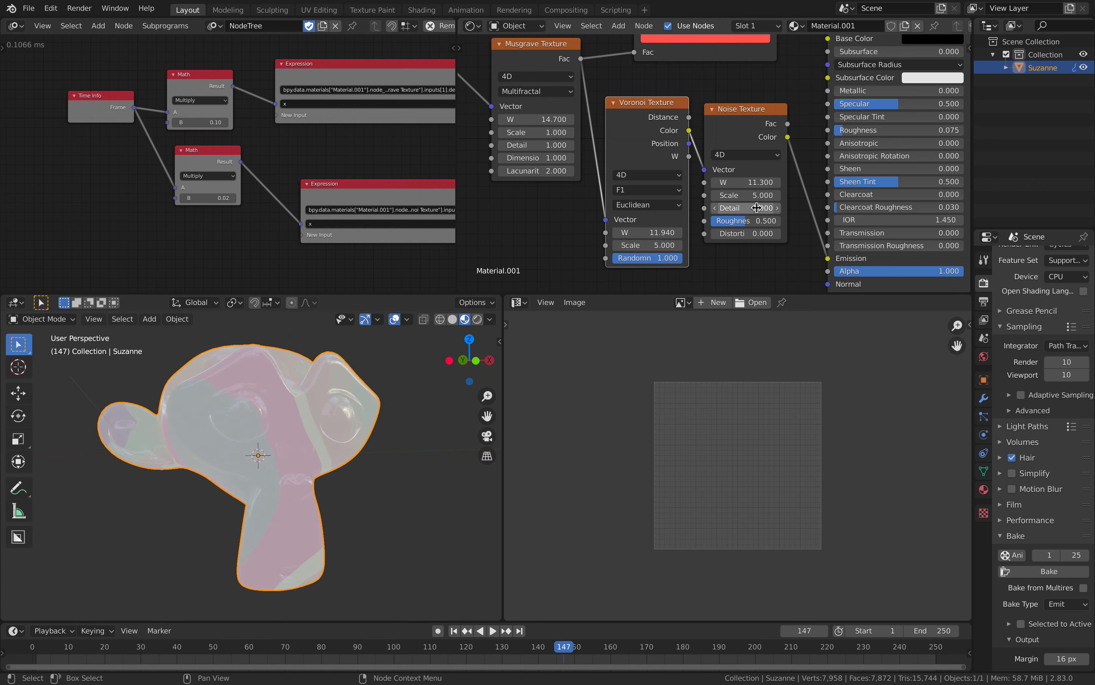
pyautogui.moveTo(753, 183)
pyautogui.mouseDown()
pyautogui.moveTo(778, 182)
pyautogui.moveTo(739, 184)
pyautogui.moveTo(752, 183)
pyautogui.mouseUp()
# Set the Voronoi Texture's W to 0.
pyautogui.moveTo(667, 214); pyautogui.dragTo(696, 213, button='middle')
pyautogui.moveTo(364, 219); pyautogui.dragTo(295, 211, button='middle')
pyautogui.scroll(2, 295, 212)
pyautogui.moveTo(452, 213); pyautogui.dragTo(362, 205, button='middle')
pyautogui.click(679, 230)
pyautogui.press('BackSpace')
pyautogui.write('0')
pyautogui.press('Return')
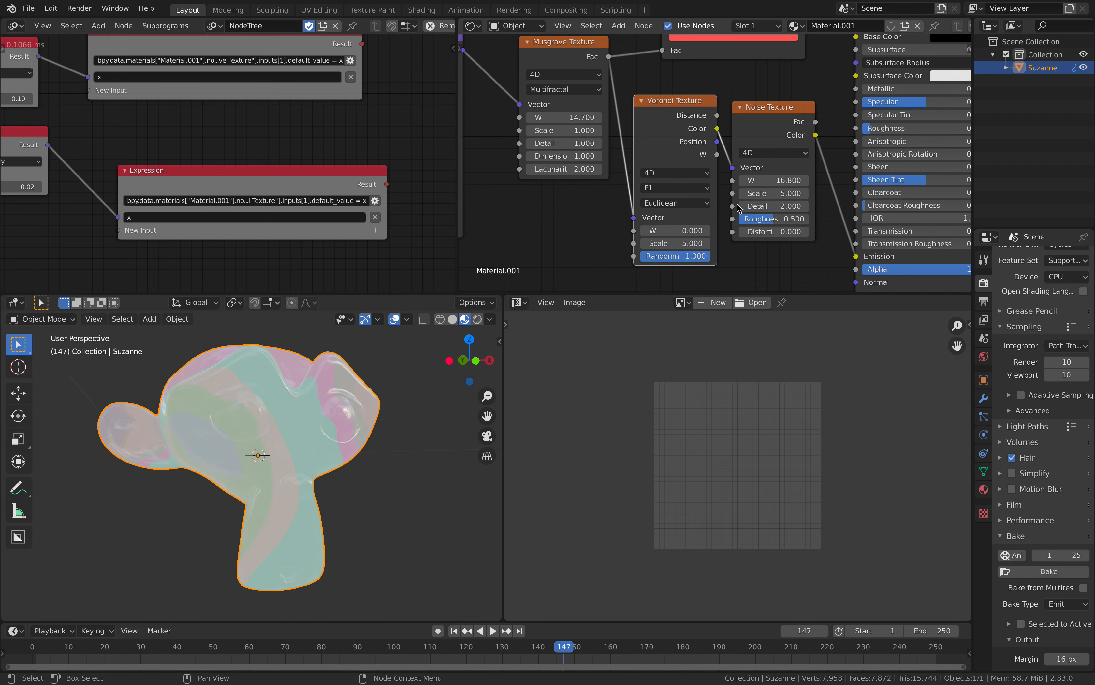
# Make the lower Expression node drive the Noise Texture's inputs[1].default_value with x instead of the Voronoi Texture's, and play the animation.
pyautogui.moveTo(722, 198); pyautogui.dragTo(710, 197, button='middle')
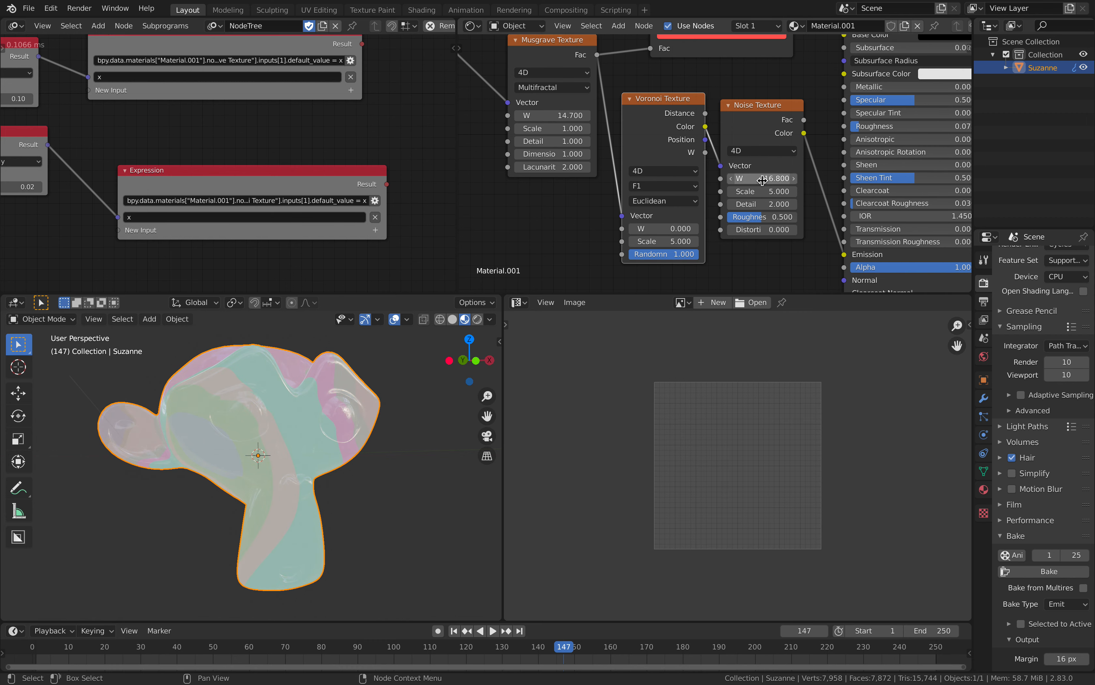
pyautogui.click(284, 202)
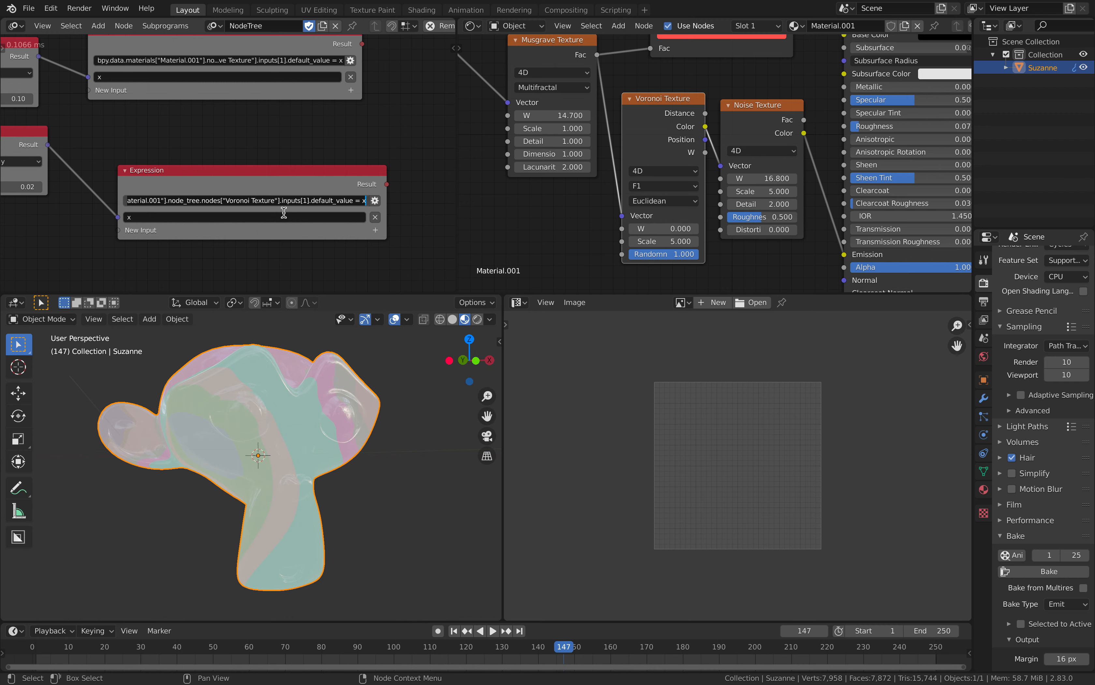
pyautogui.hotkey('ctrl', 'c')
pyautogui.doubleClick(297, 202)
pyautogui.click(297, 202)
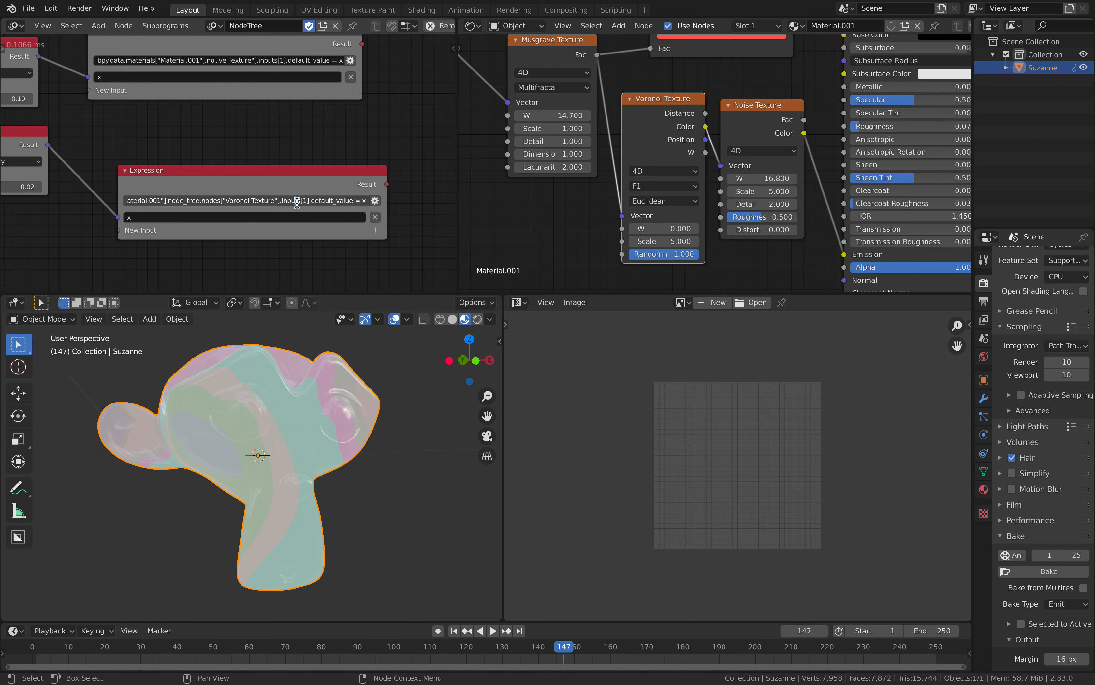
pyautogui.hotkey('ctrl', 'a')
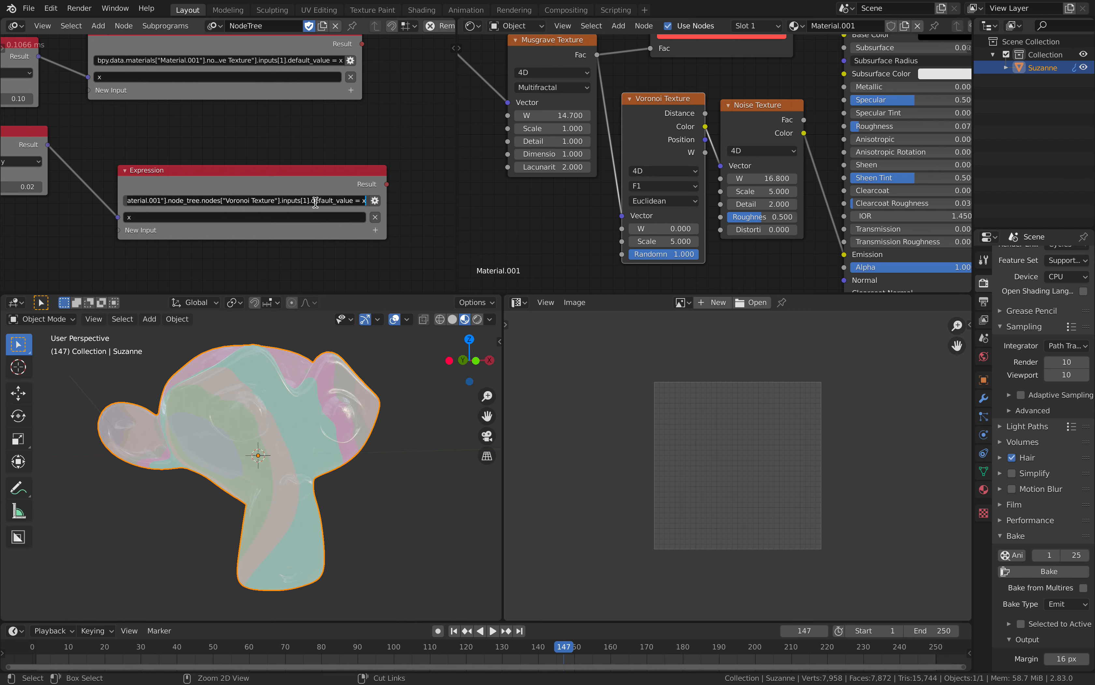
pyautogui.hotkey('ctrl', 'v')
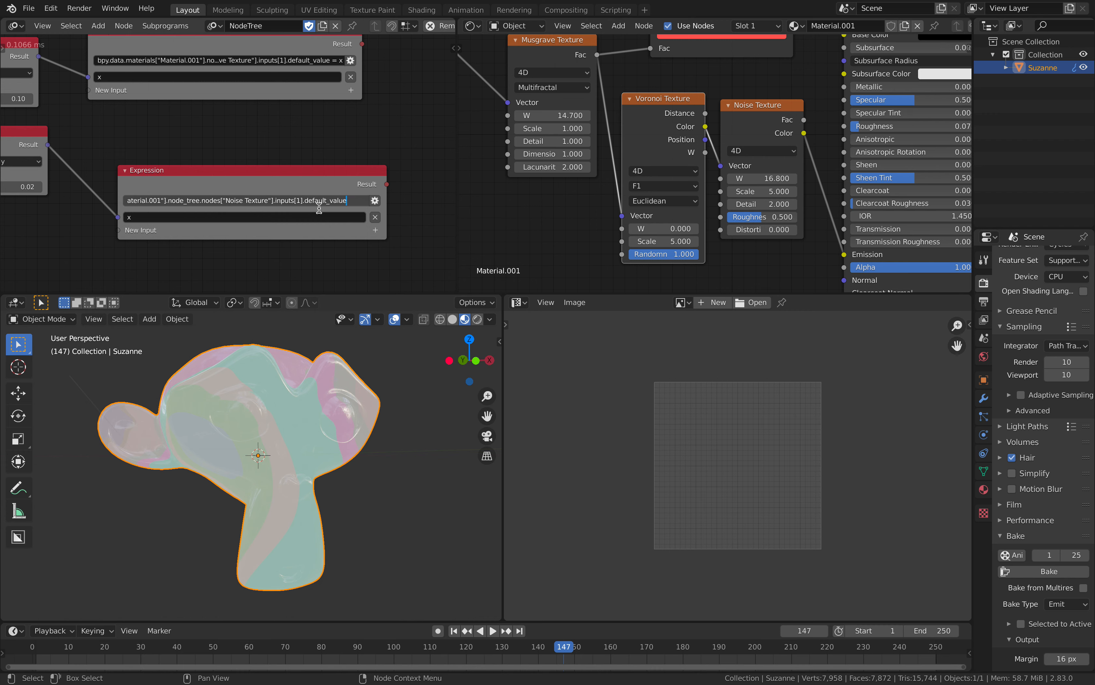
pyautogui.press('Return')
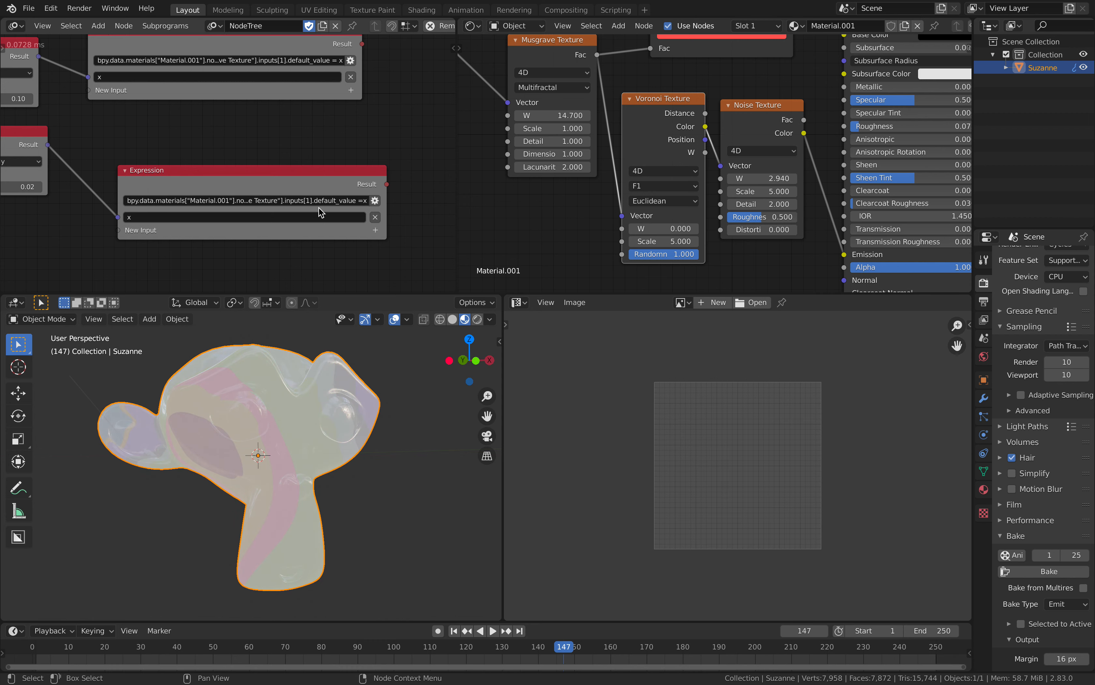
pyautogui.press('space')
pyautogui.press('space')
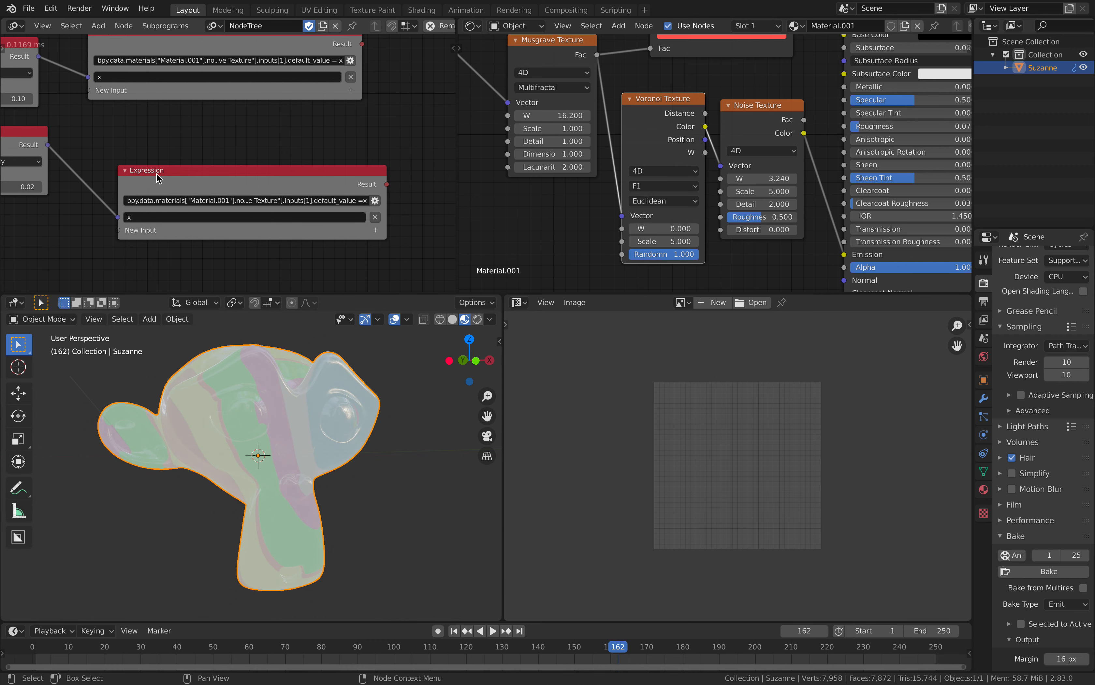
# Try multipliers of 0.002 and 0.00002 in the lower Math node, and play the animation with the monkey deselected.
pyautogui.moveTo(74, 178); pyautogui.dragTo(206, 189, button='middle')
pyautogui.doubleClick(154, 199)
pyautogui.write('0.00')
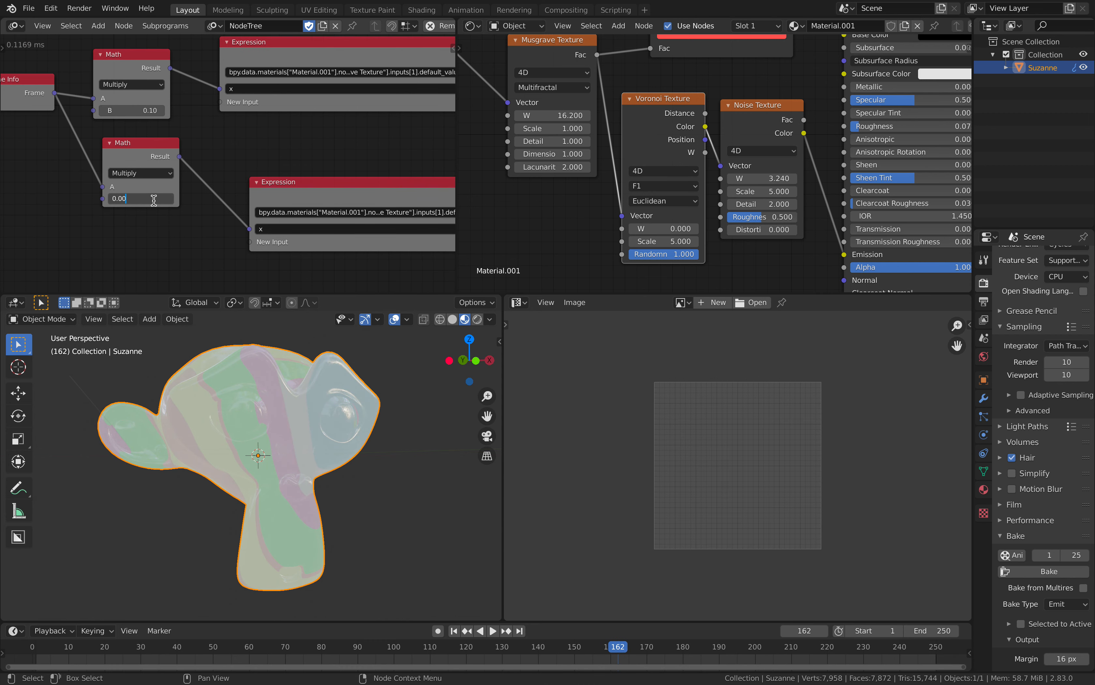
pyautogui.write('2')
pyautogui.press('Return')
pyautogui.doubleClick(153, 200)
pyautogui.write('0.00002')
pyautogui.press('Return')
pyautogui.click(200, 329)
pyautogui.press('space')
pyautogui.press('space')
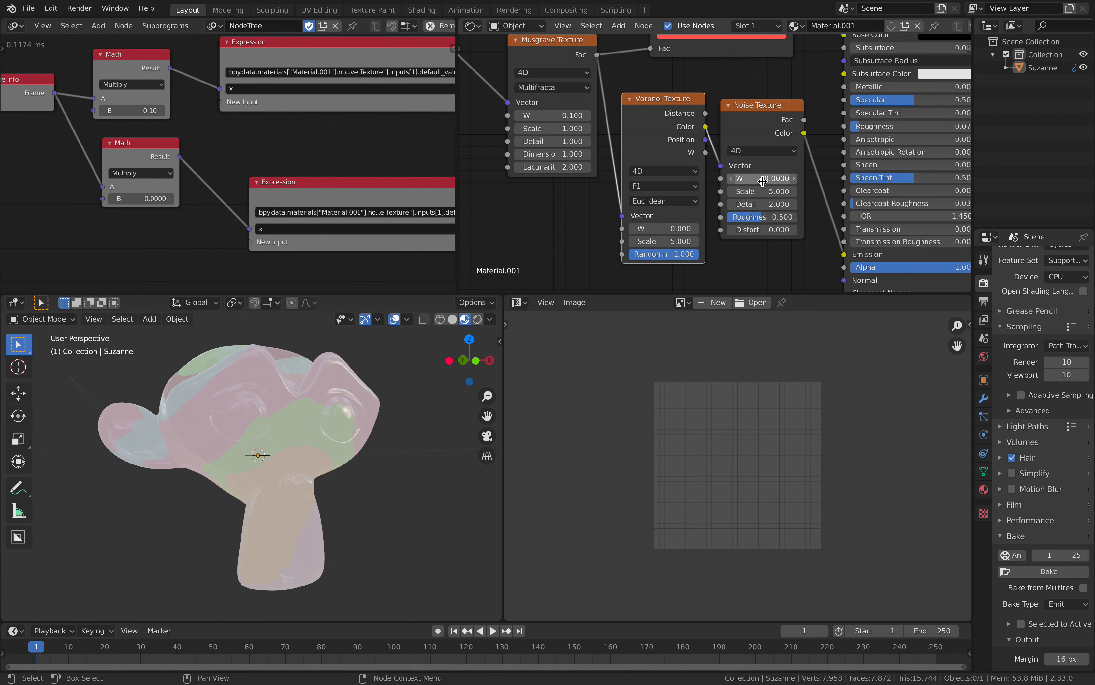
# Try different W values on the Noise Texture node by hand, playing the animation in between.
pyautogui.moveTo(762, 182); pyautogui.dragTo(803, 182)
pyautogui.press('space')
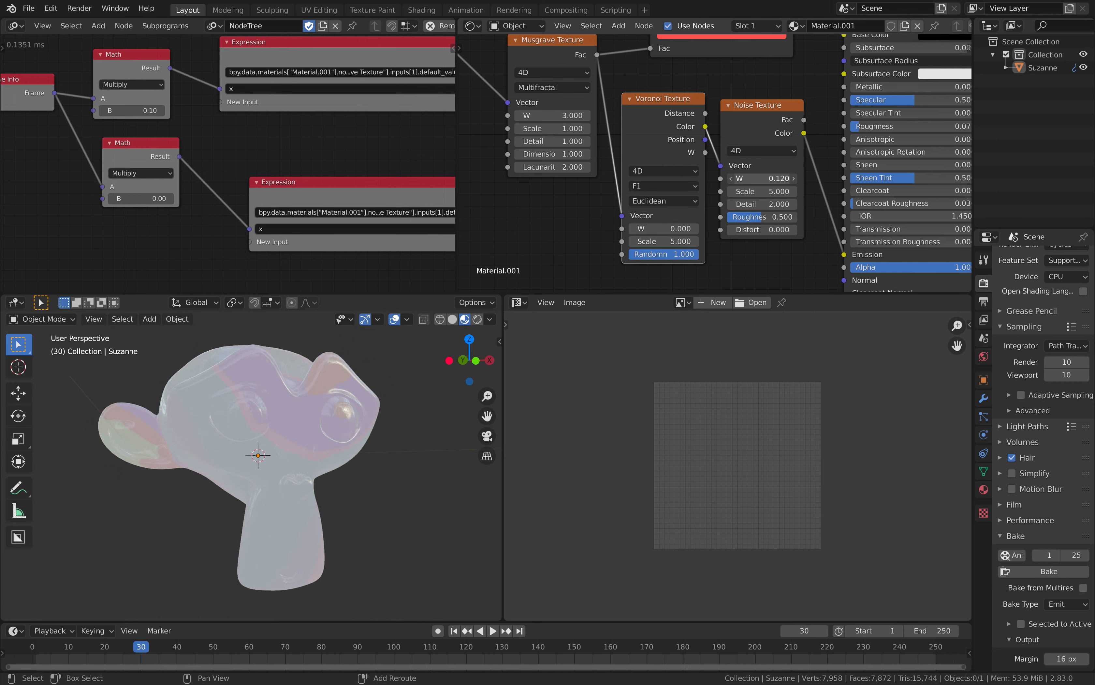
pyautogui.press('space')
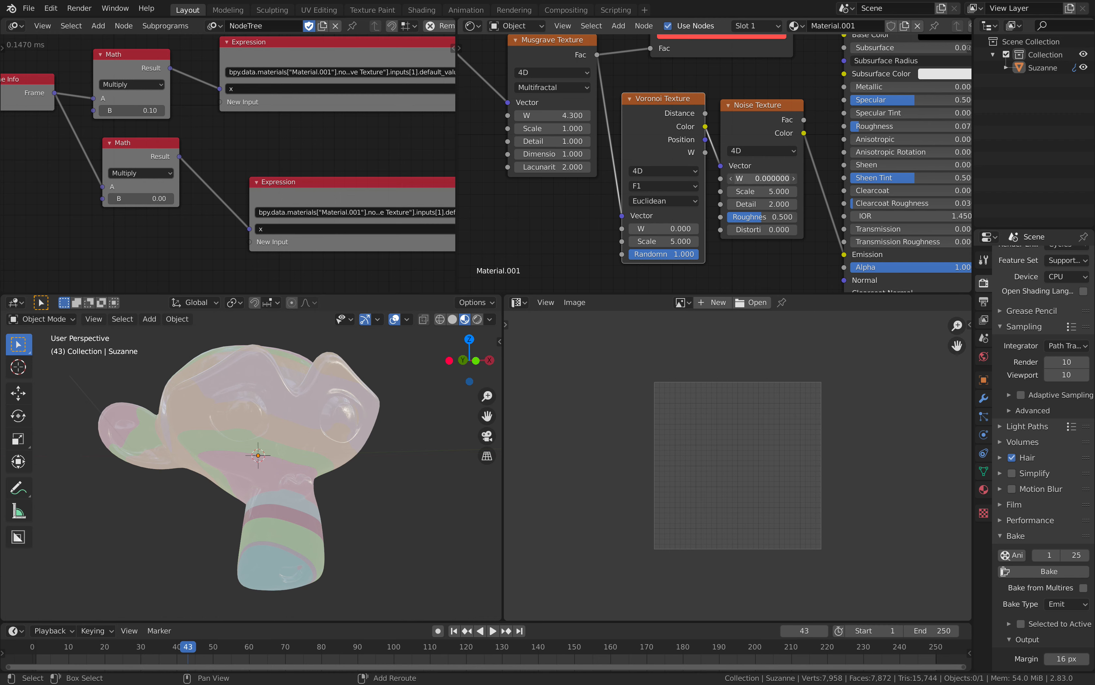
pyautogui.moveTo(762, 179)
pyautogui.mouseDown()
pyautogui.moveTo(798, 178)
pyautogui.moveTo(769, 181)
pyautogui.mouseUp()
# Set the lower Math node's multiplier to 0.02 and play the animation.
pyautogui.click(146, 189)
pyautogui.click(156, 196)
pyautogui.click(156, 195)
pyautogui.press('BackSpace')
pyautogui.press('BackSpace')
pyautogui.press('BackSpace')
pyautogui.press('BackSpace')
pyautogui.press('BackSpace')
pyautogui.write('-')
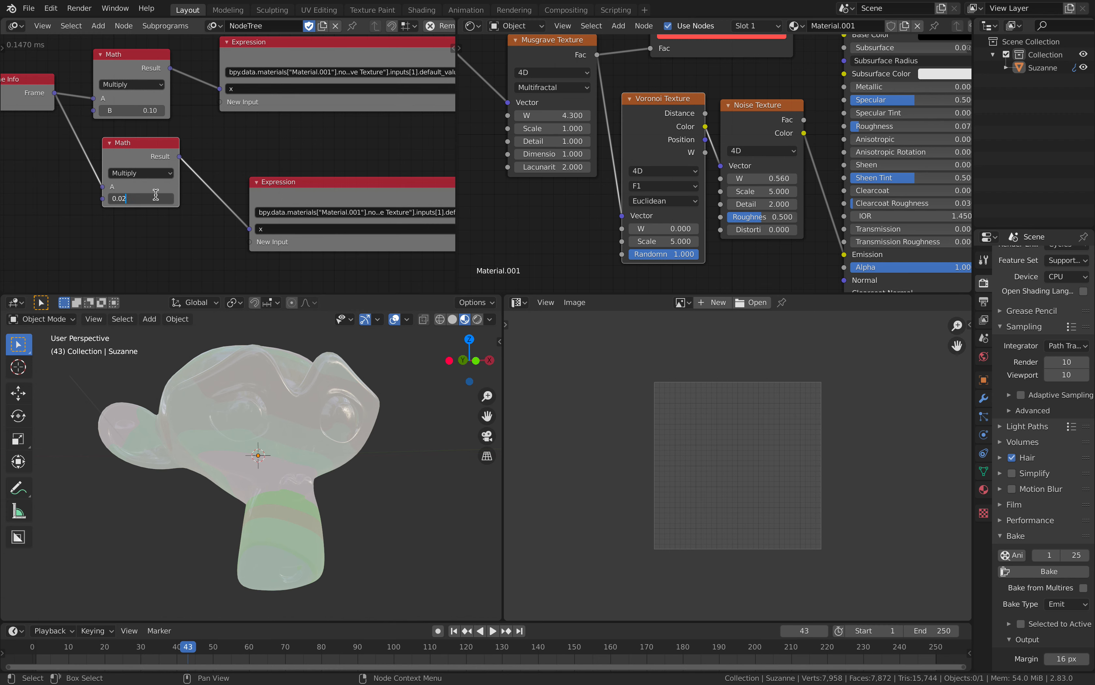
pyautogui.press('Return')
pyautogui.press('space')
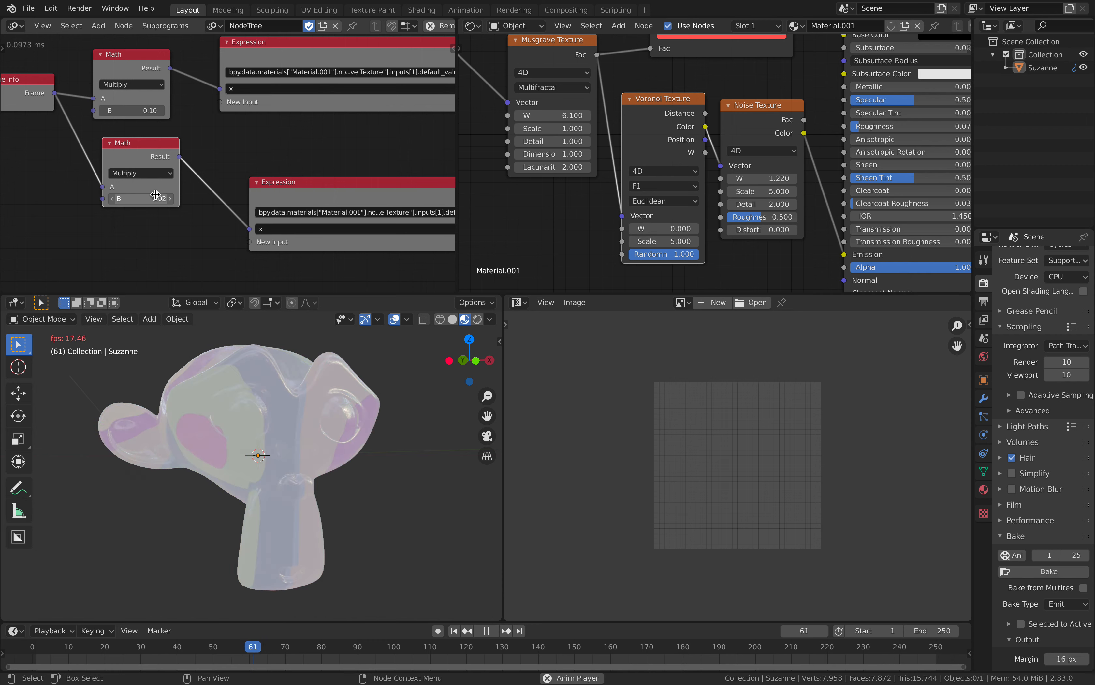
pyautogui.press('space')
# Reduce the upper Math node's multiplier until the Musgrave W is about 0.328 at frame 82, and play the animation.
pyautogui.moveTo(559, 179); pyautogui.dragTo(592, 205, button='middle')
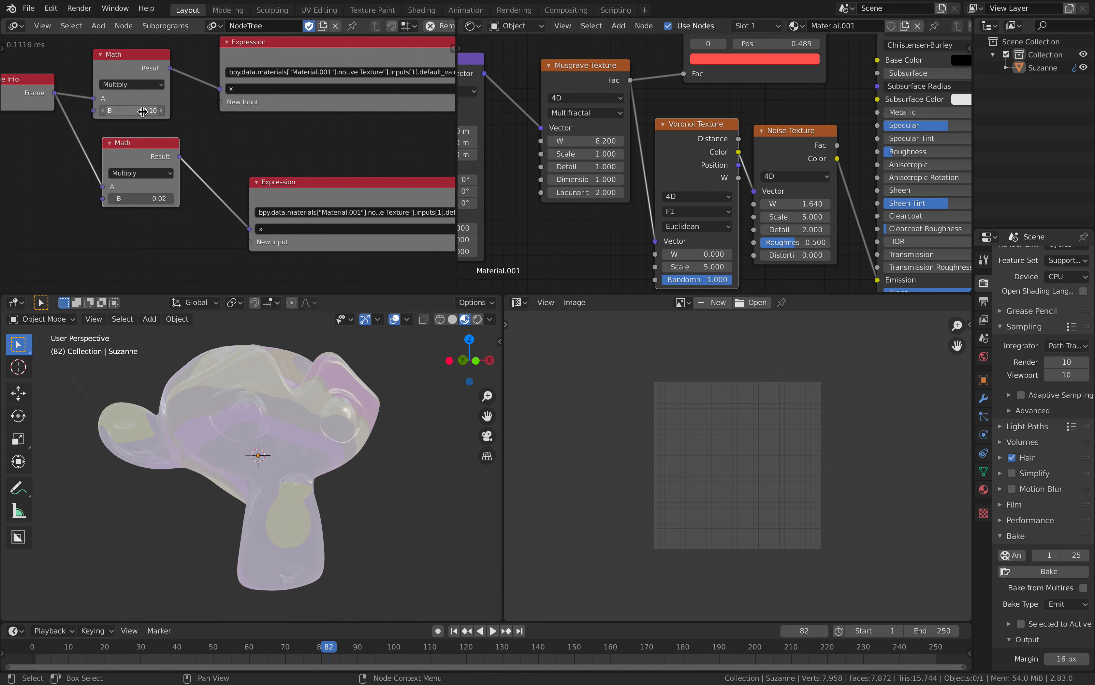
pyautogui.keyDown('shift'); pyautogui.moveTo(142, 111); pyautogui.dragTo(98, 111); pyautogui.keyUp('shift')
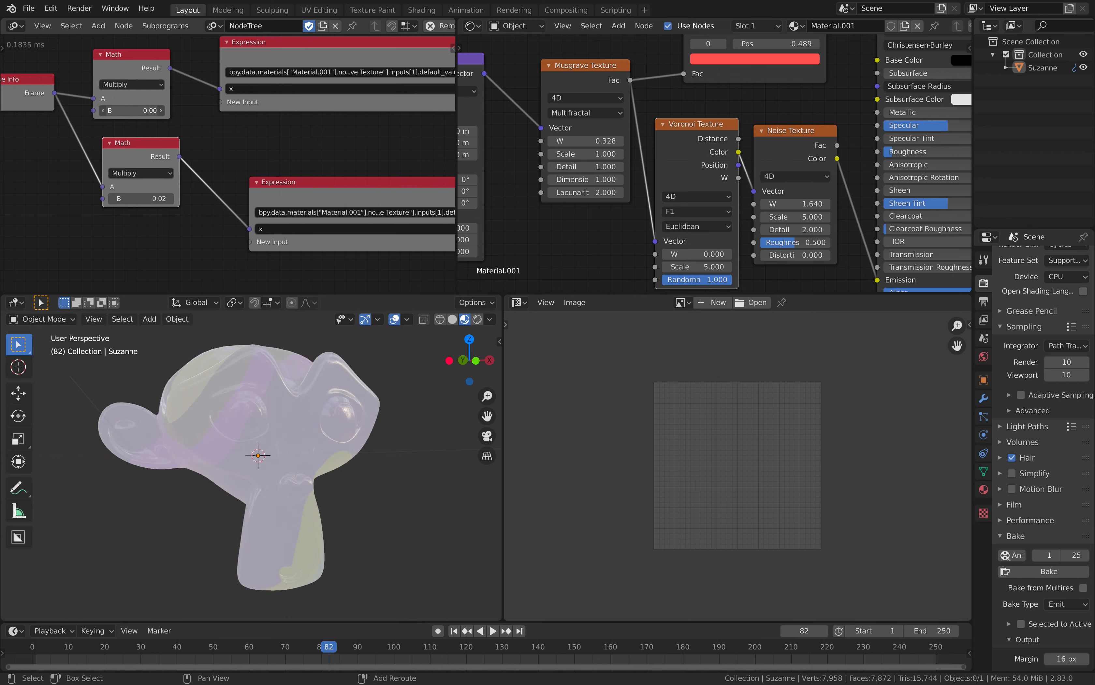
pyautogui.press('space')
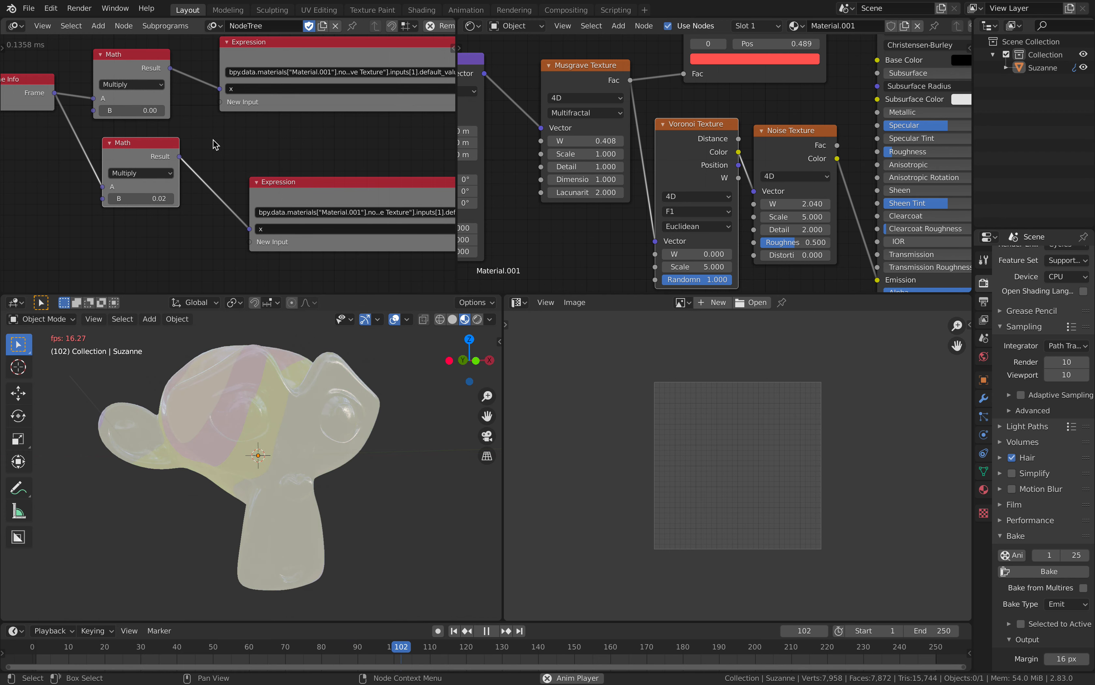
pyautogui.moveTo(342, 406); pyautogui.dragTo(378, 414, button='middle')
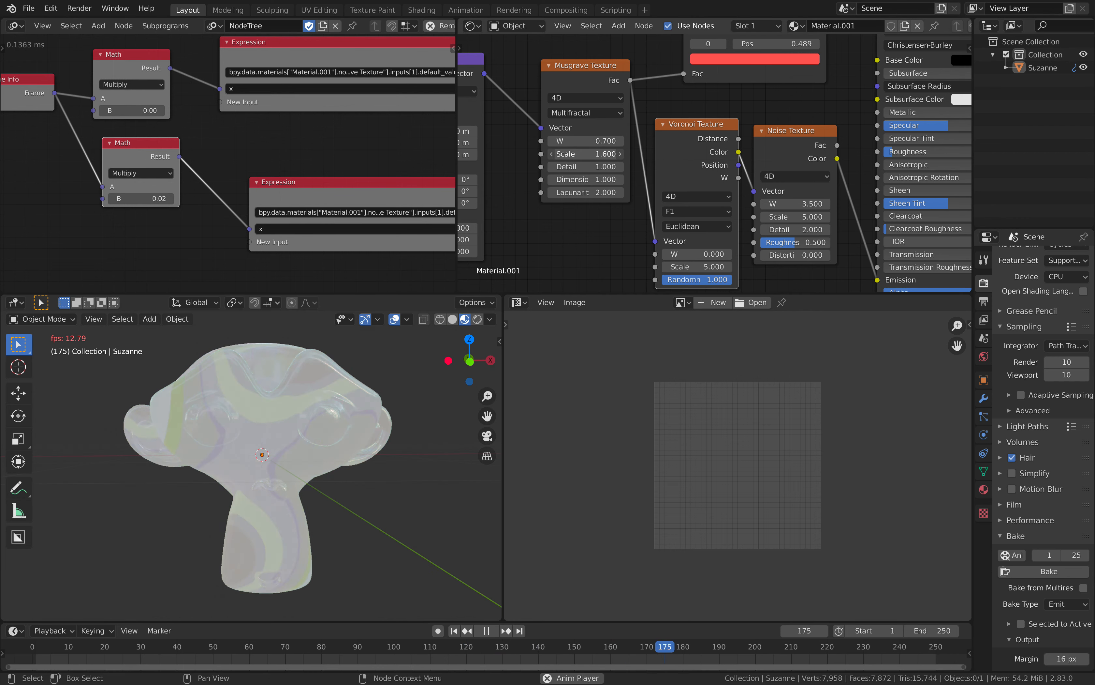
# Set the Musgrave Texture's Scale to about 4.22 during playback, judging the pattern from several sides, and stop the animation.
pyautogui.moveTo(578, 154); pyautogui.dragTo(610, 154)
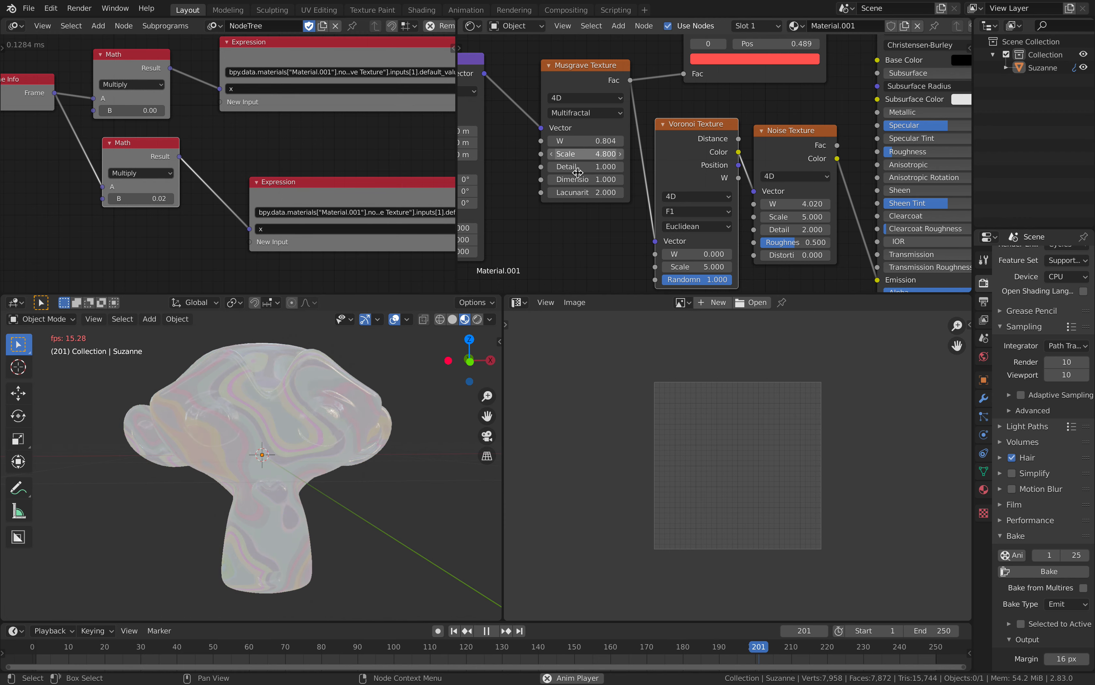
pyautogui.moveTo(471, 408)
pyautogui.mouseDown(button='middle')
pyautogui.moveTo(245, 415)
pyautogui.moveTo(263, 448)
pyautogui.mouseUp(button='middle')
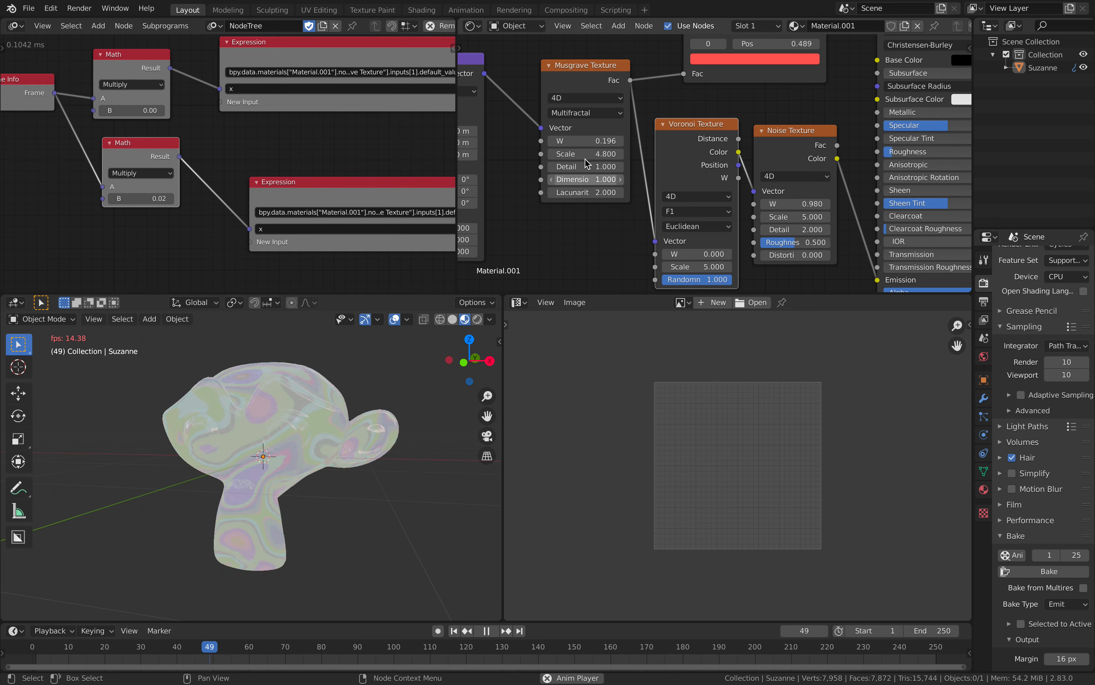
pyautogui.keyDown('shift'); pyautogui.moveTo(583, 153); pyautogui.dragTo(559, 153); pyautogui.keyUp('shift')
pyautogui.moveTo(314, 426); pyautogui.dragTo(382, 427, button='middle')
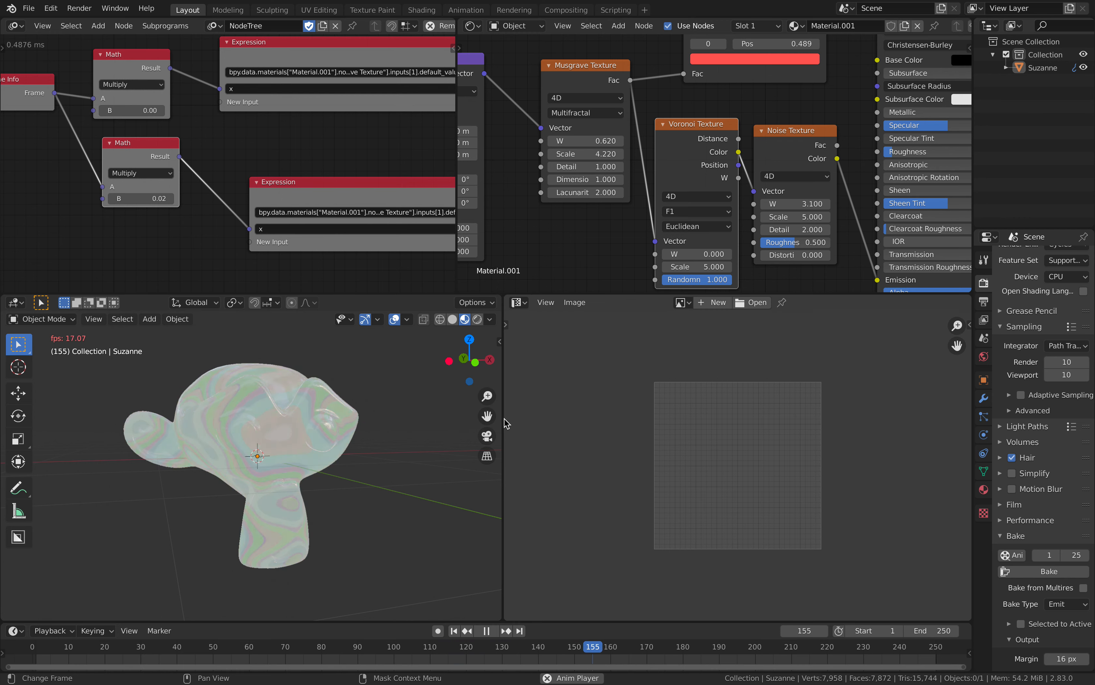
pyautogui.moveTo(421, 421)
pyautogui.mouseDown(button='middle')
pyautogui.moveTo(305, 436)
pyautogui.moveTo(152, 432)
pyautogui.moveTo(416, 440)
pyautogui.mouseUp(button='middle')
pyautogui.press('space')
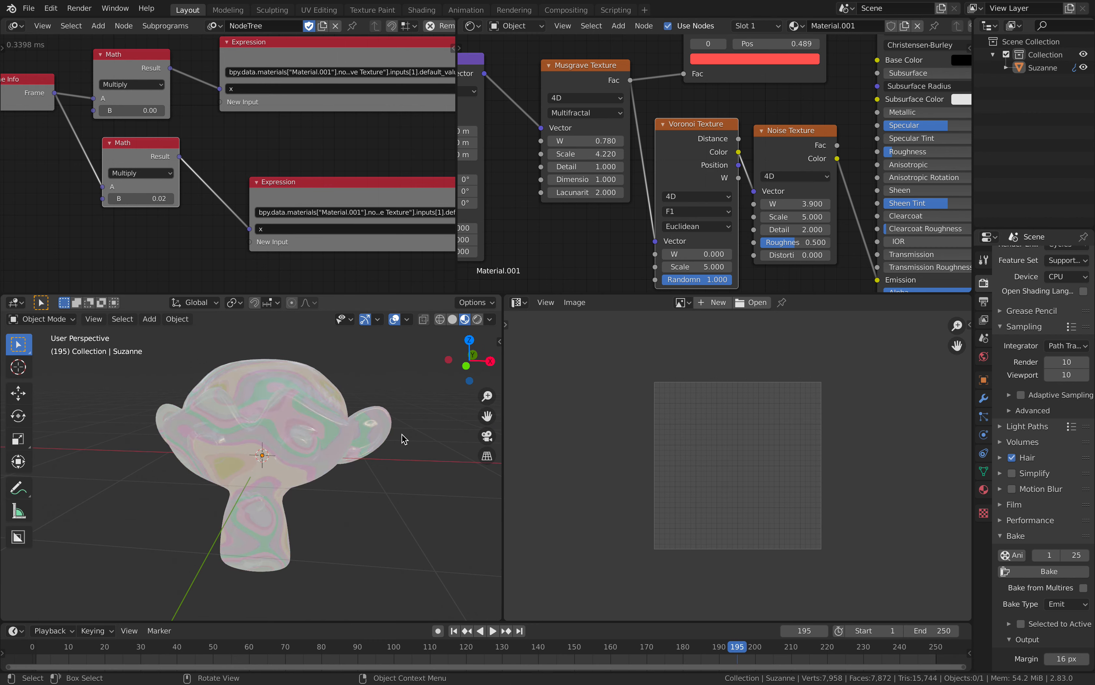
# Replay the end of the timeline from about frame 239 to examine how the texture passes from the last frame to the first.
pyautogui.click(904, 652)
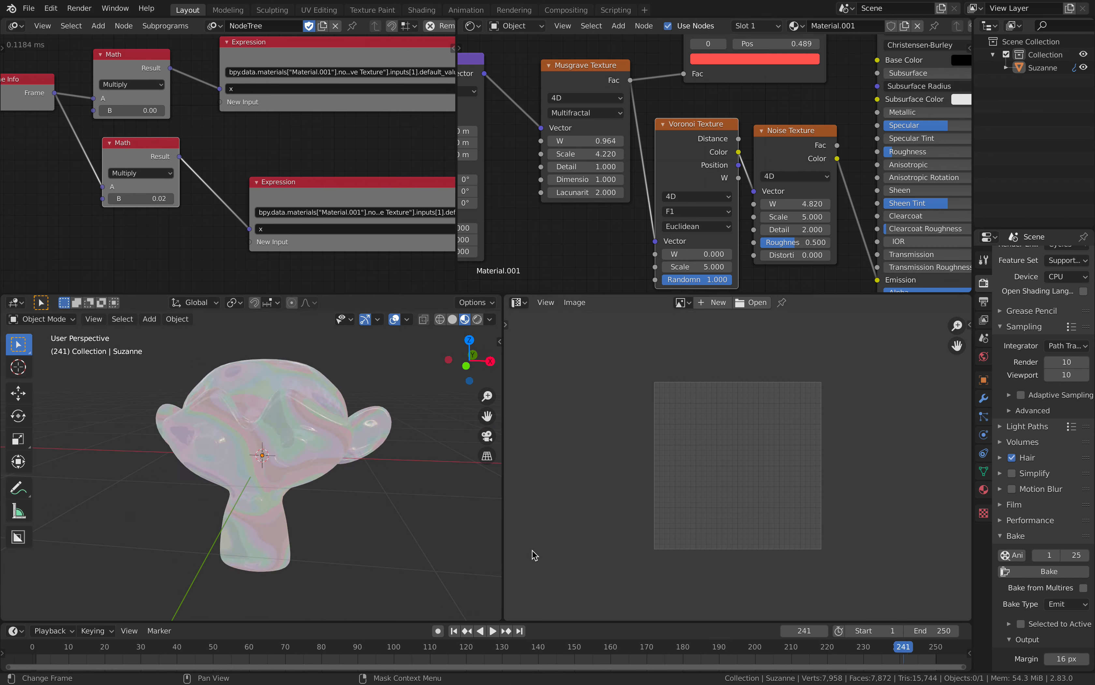
pyautogui.moveTo(344, 471); pyautogui.dragTo(154, 478, button='middle')
pyautogui.scroll(3, 291, 428)
pyautogui.moveTo(408, 425); pyautogui.dragTo(452, 448, button='middle')
pyautogui.scroll(-4, 240, 424)
pyautogui.click(897, 647)
pyautogui.press('space')
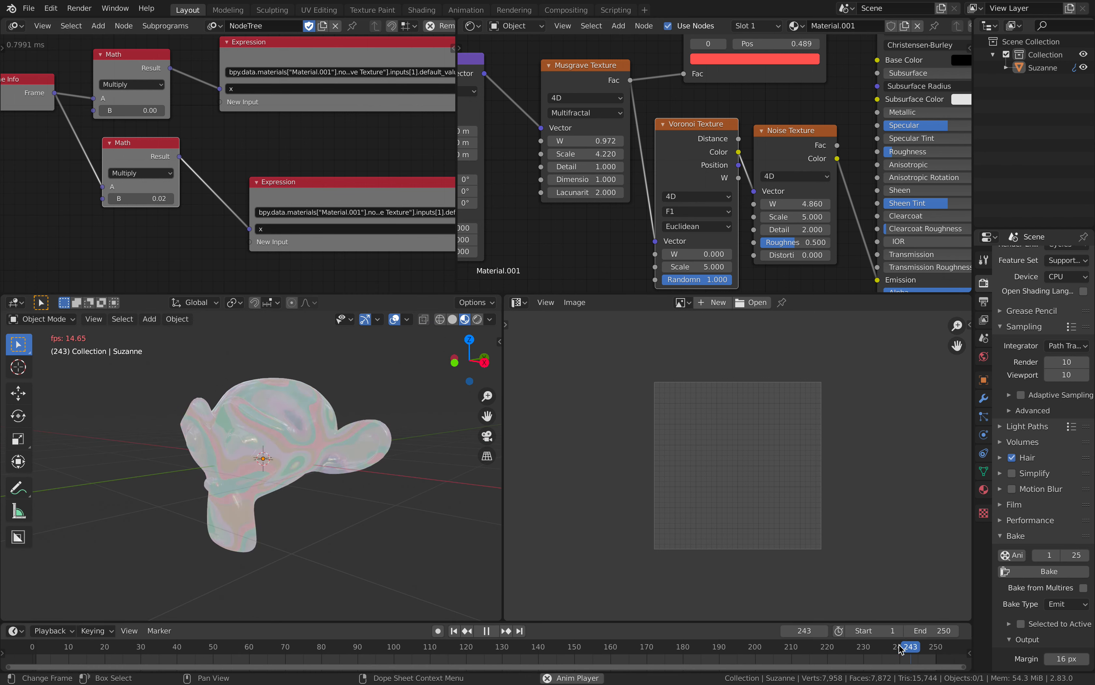
pyautogui.press('space')
pyautogui.click(897, 646)
pyautogui.press('space')
pyautogui.click(897, 646)
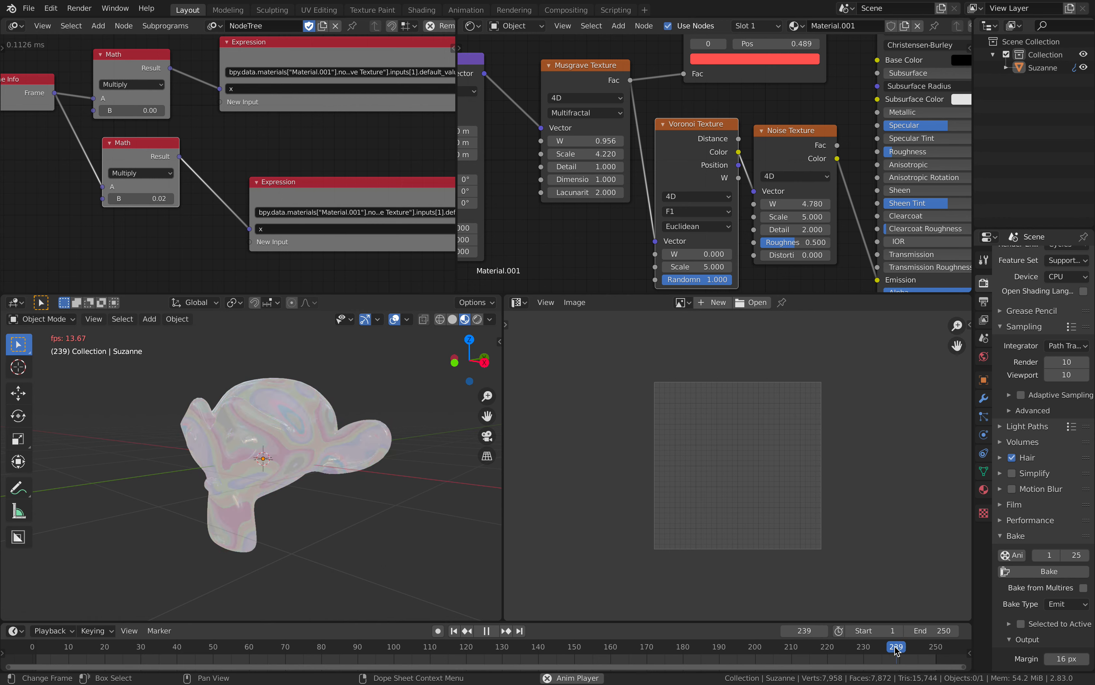
pyautogui.click(898, 651)
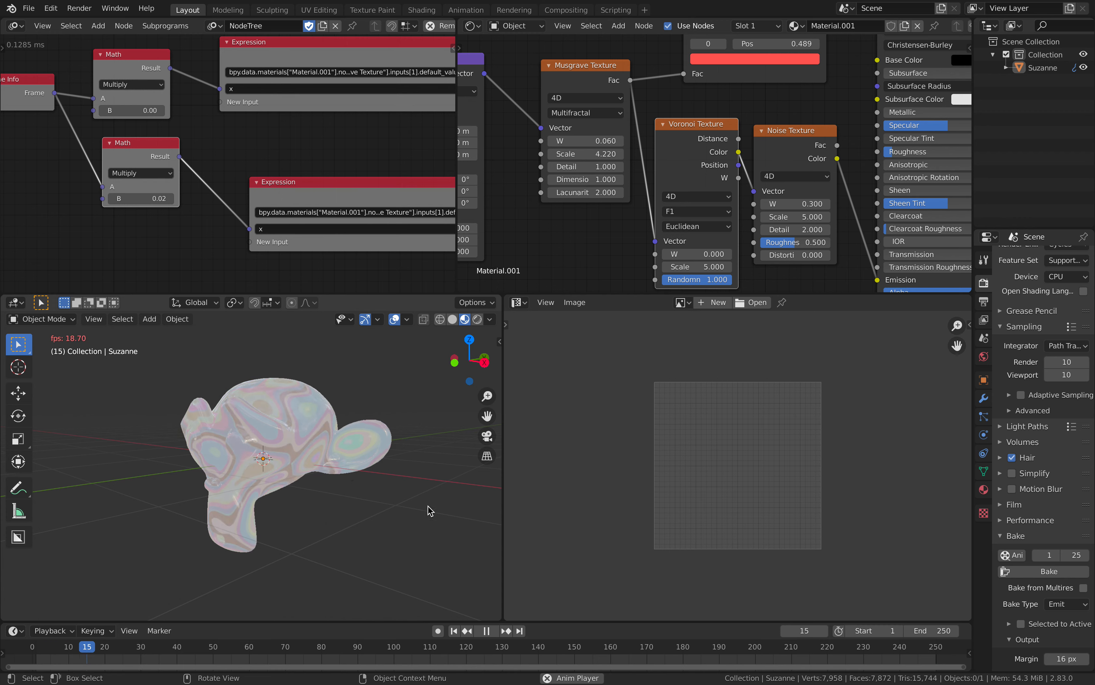
pyautogui.click(664, 648)
pyautogui.click(883, 648)
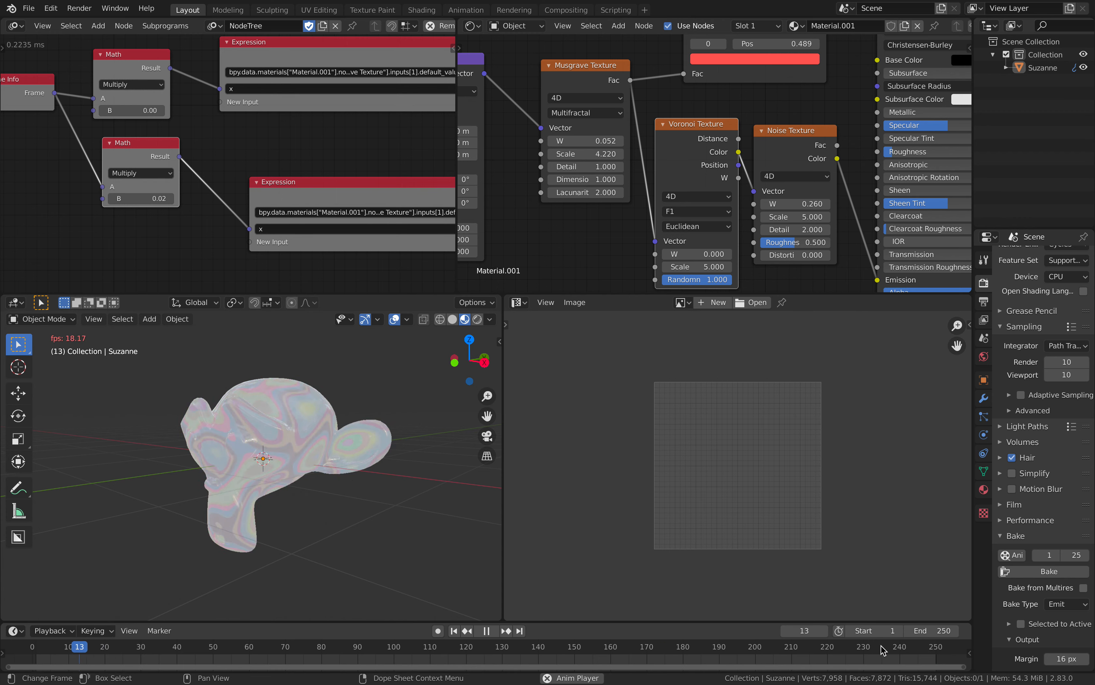
# Play the animation from about frame 200 with the monkey viewed close up to examine the moving texture.
pyautogui.press('space')
pyautogui.moveTo(357, 489); pyautogui.dragTo(409, 477, button='middle')
pyautogui.scroll(2, 408, 478)
pyautogui.click(754, 649)
pyautogui.press('space')
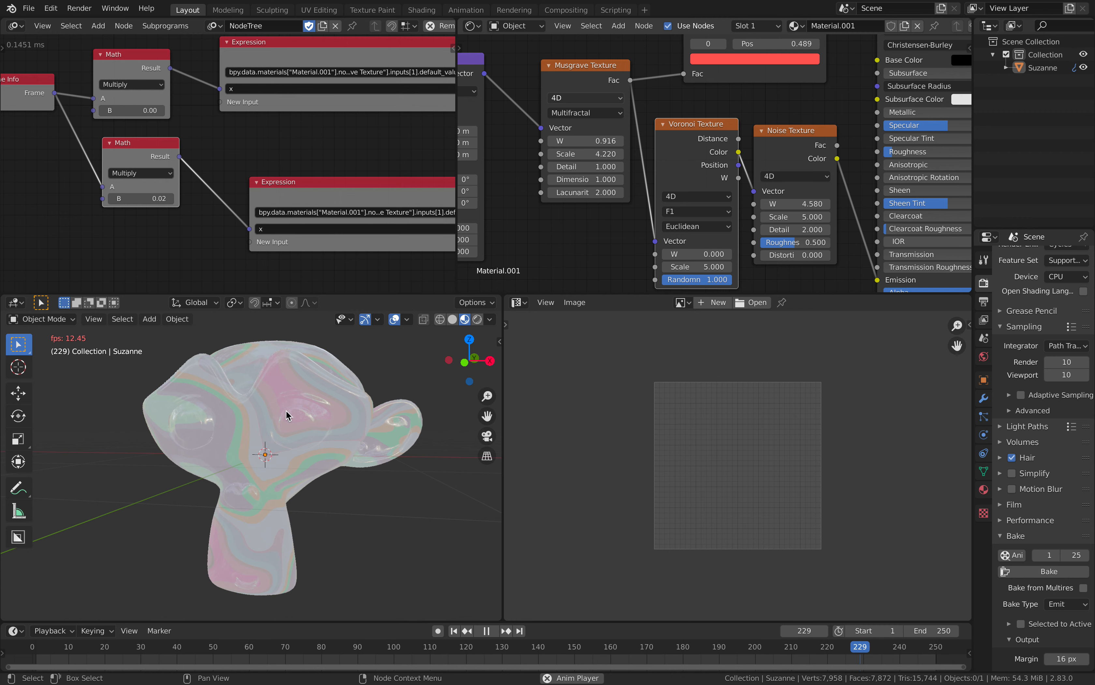
pyautogui.moveTo(318, 406); pyautogui.dragTo(365, 397, button='middle')
pyautogui.press('space')
# Try different Scale values on the Voronoi Texture node.
pyautogui.moveTo(697, 267); pyautogui.dragTo(769, 266)
pyautogui.doubleClick(683, 266)
pyautogui.write('1')
pyautogui.press('Return')
# Reset the Voronoi Texture's W to 0 after trying about 2.66, and save the file.
pyautogui.moveTo(691, 255); pyautogui.dragTo(764, 255)
pyautogui.click(691, 256)
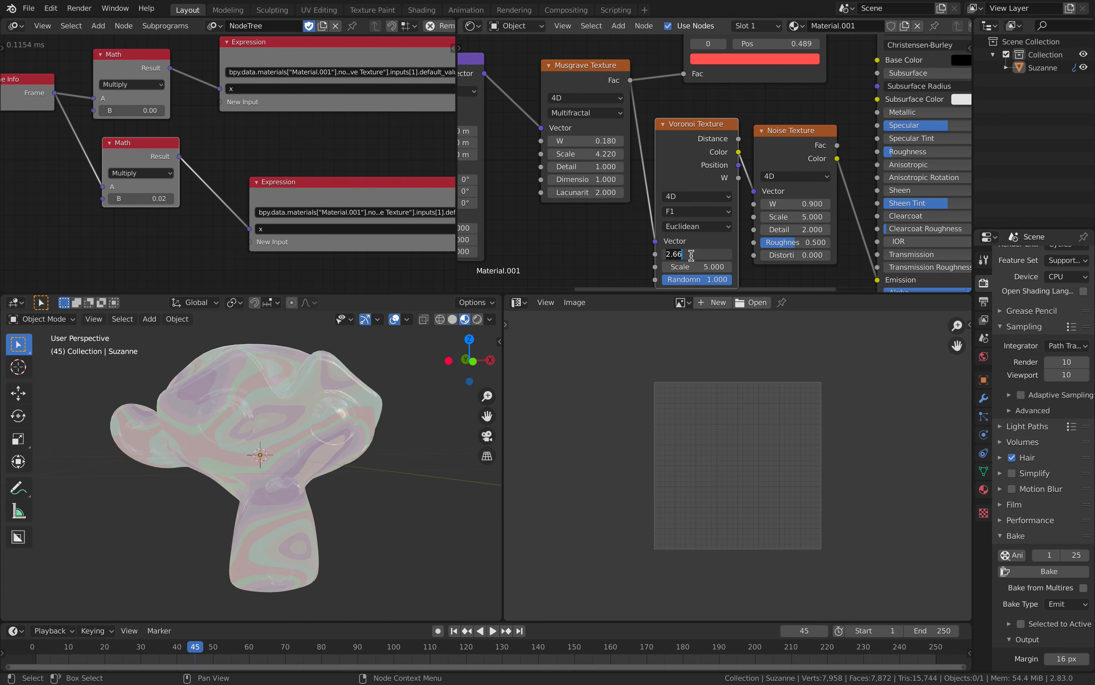
pyautogui.write('0')
pyautogui.press('Return')
pyautogui.hotkey('ctrl', 's')
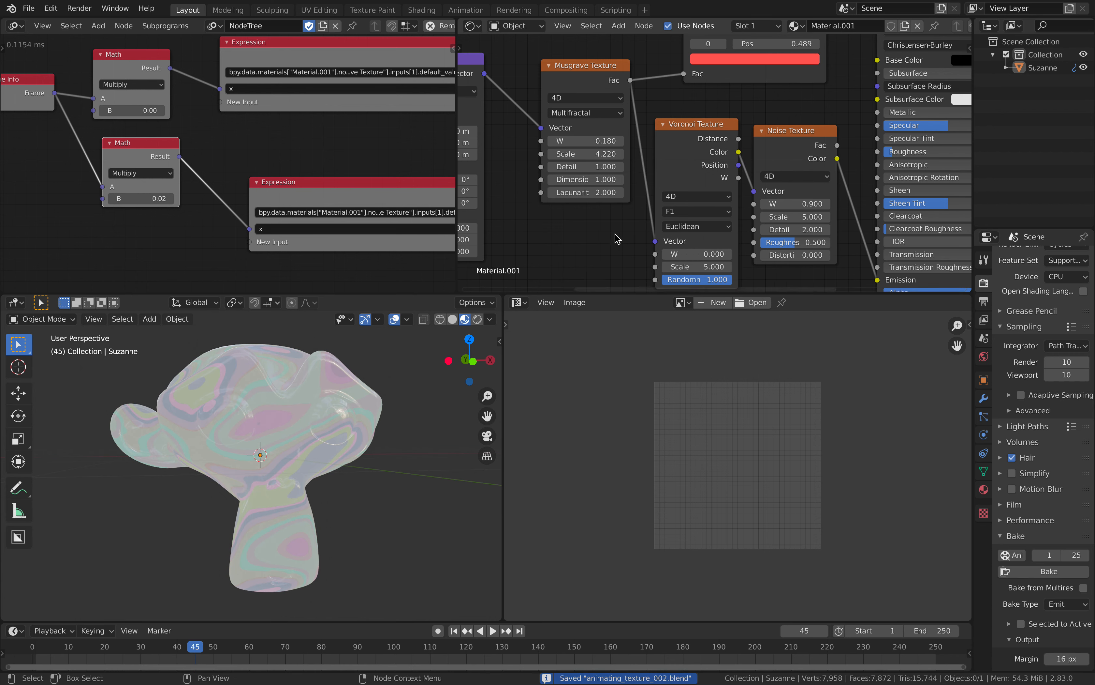
# Change the Voronoi Texture's feature output from F1 to F2 and check the monkey's pattern from another side.
pyautogui.moveTo(615, 233); pyautogui.dragTo(612, 232, button='middle')
pyautogui.click(691, 192)
pyautogui.click(692, 192)
pyautogui.click(694, 209)
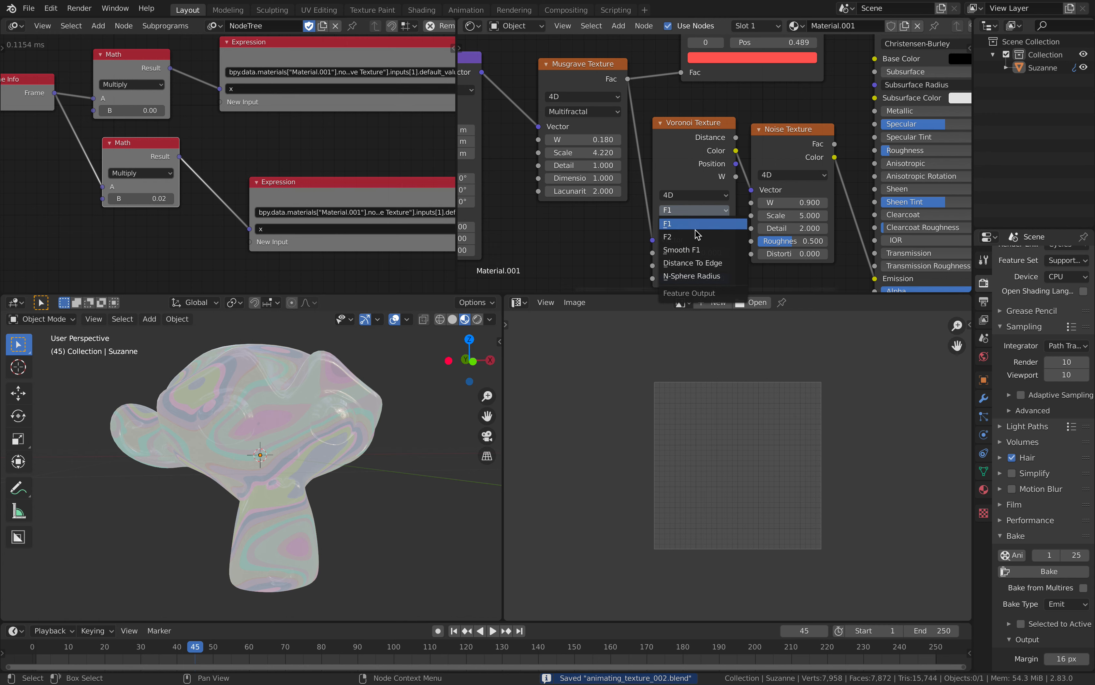
pyautogui.click(697, 235)
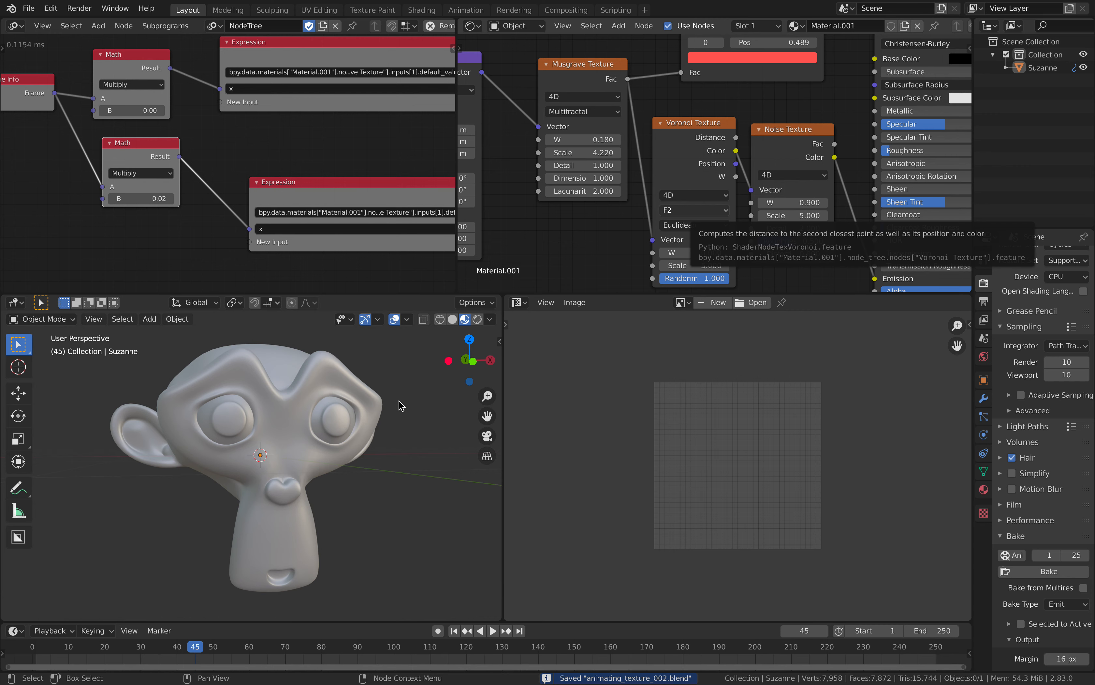
pyautogui.moveTo(398, 403); pyautogui.dragTo(217, 414, button='middle')
pyautogui.moveTo(603, 254); pyautogui.dragTo(608, 232, button='middle')
pyautogui.scroll(-2, 608, 232)
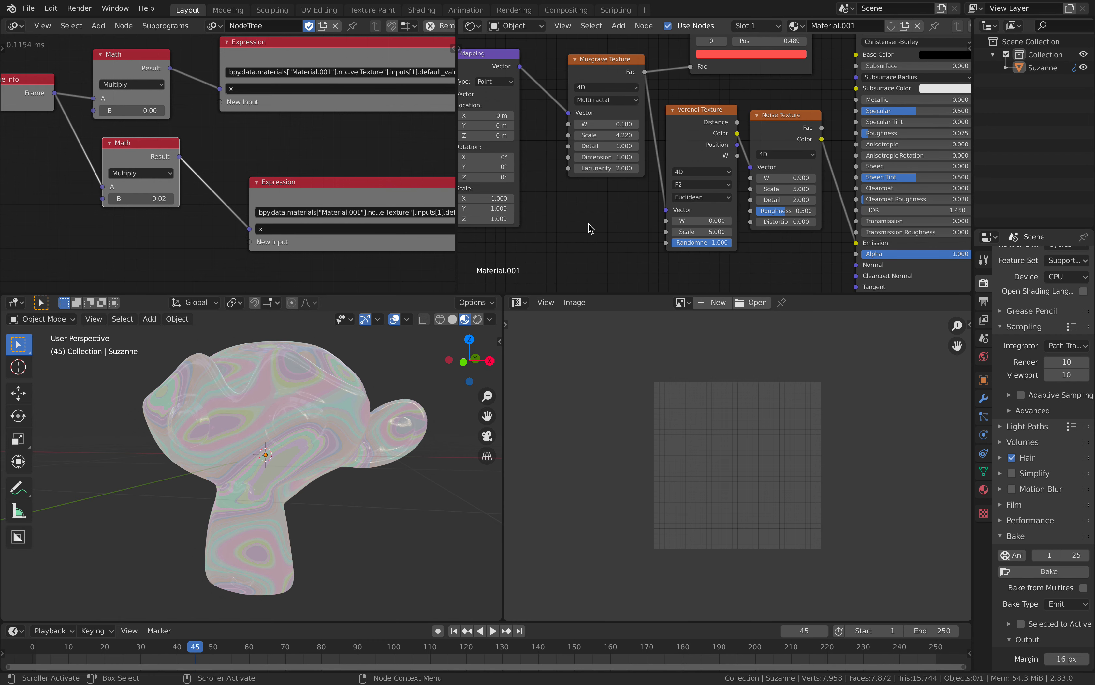